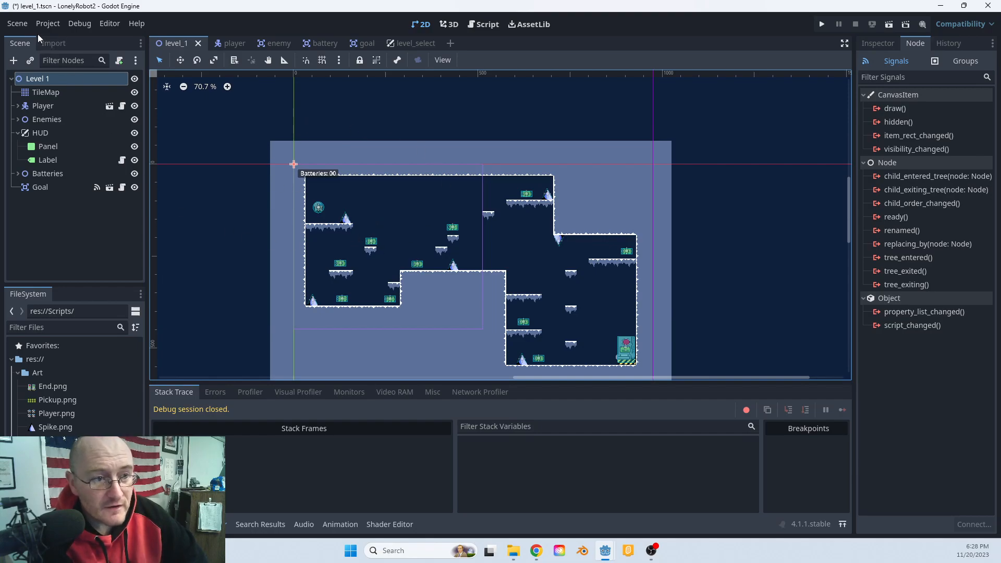
- Save all open scenes and add a Windows Desktop preset to the project's export configuration
left_click(18, 23)
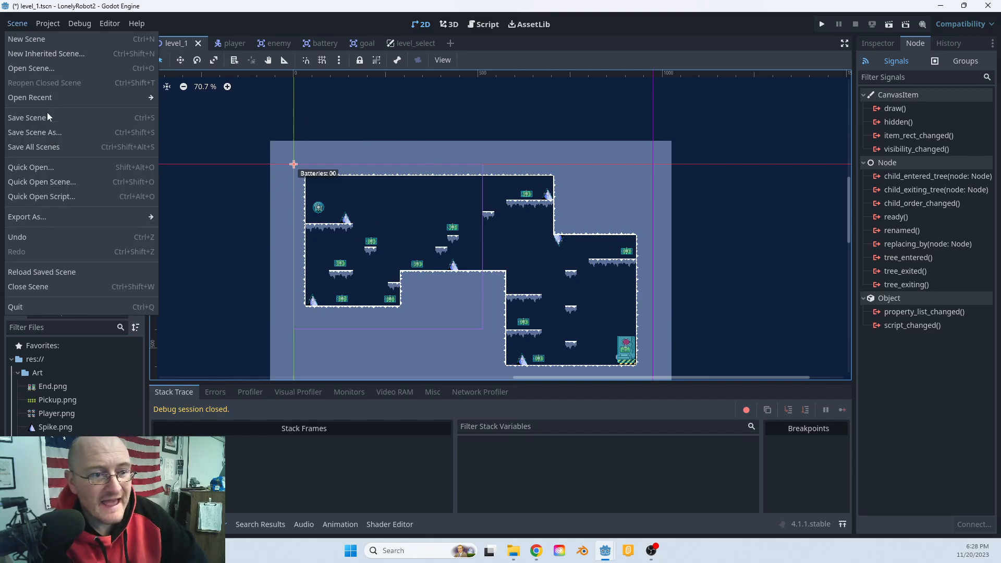
left_click(54, 148)
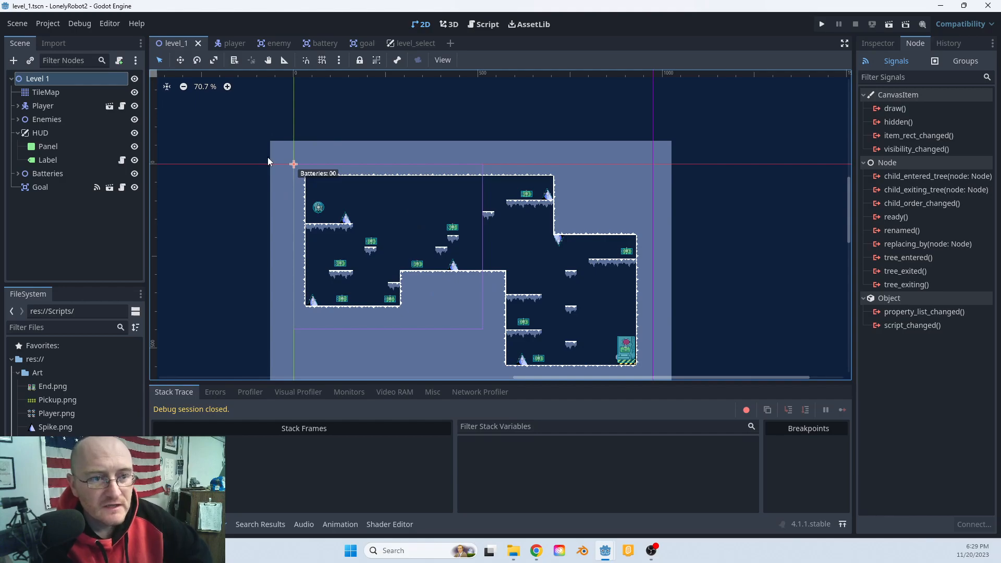
left_click(49, 24)
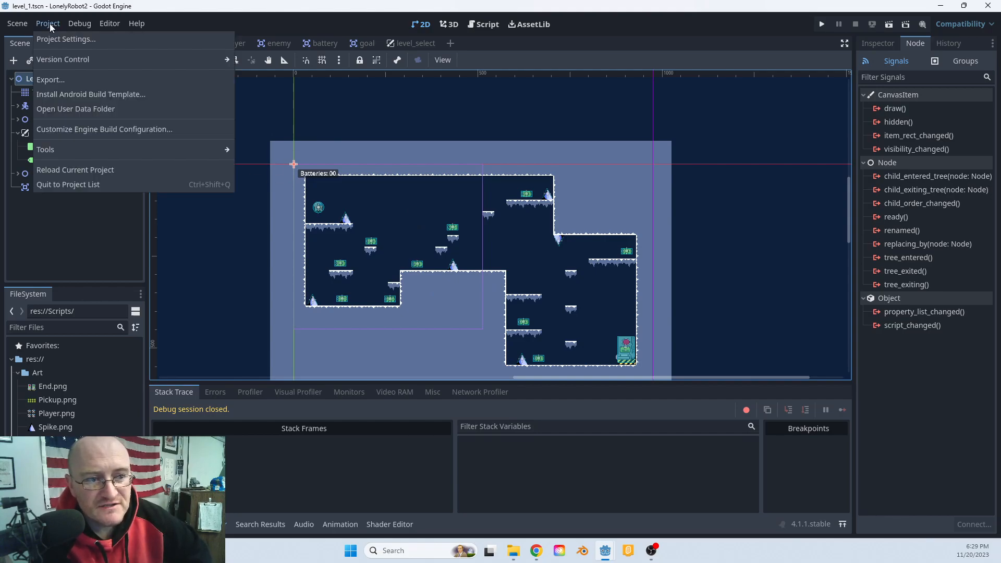
left_click(61, 79)
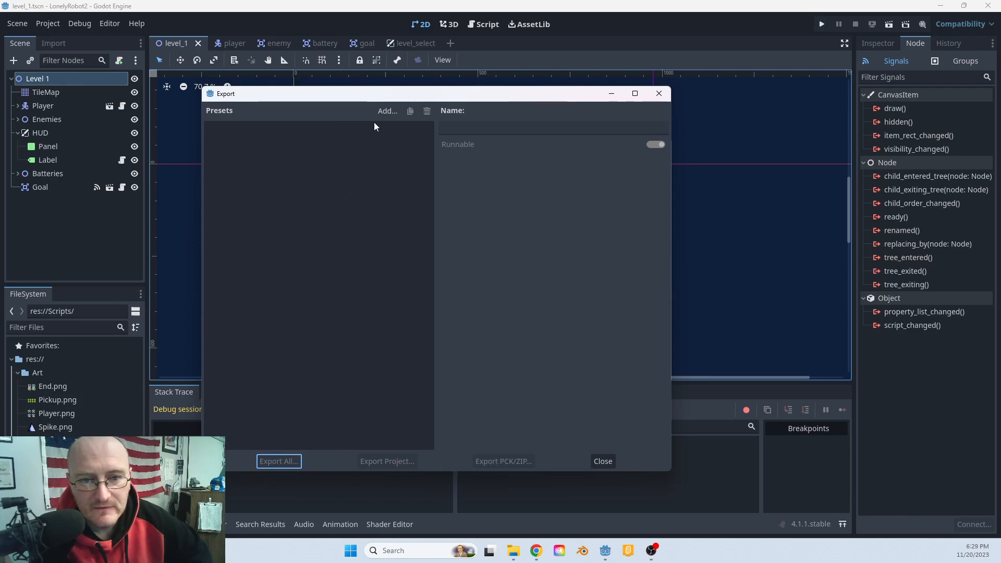
left_click(386, 110)
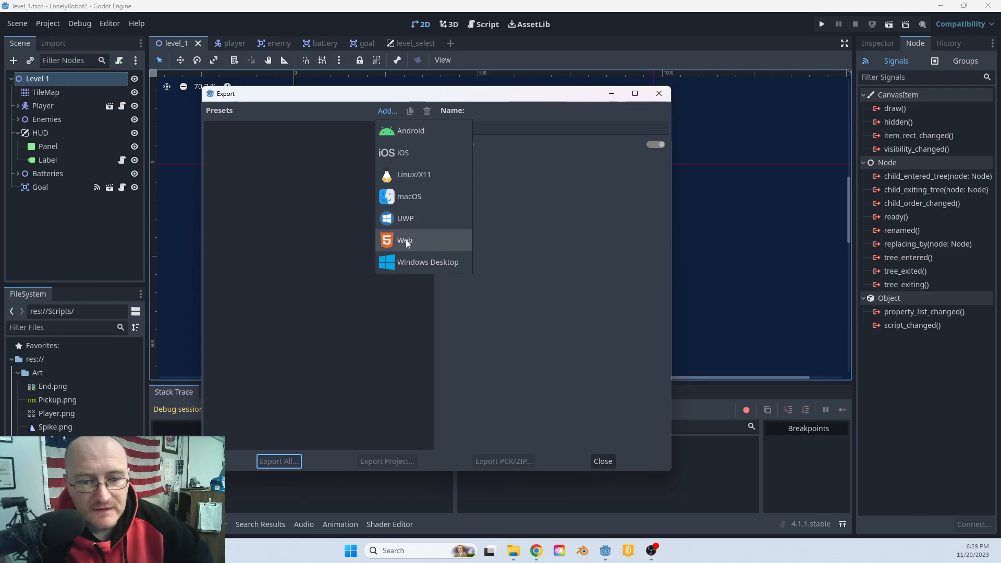
left_click(426, 263)
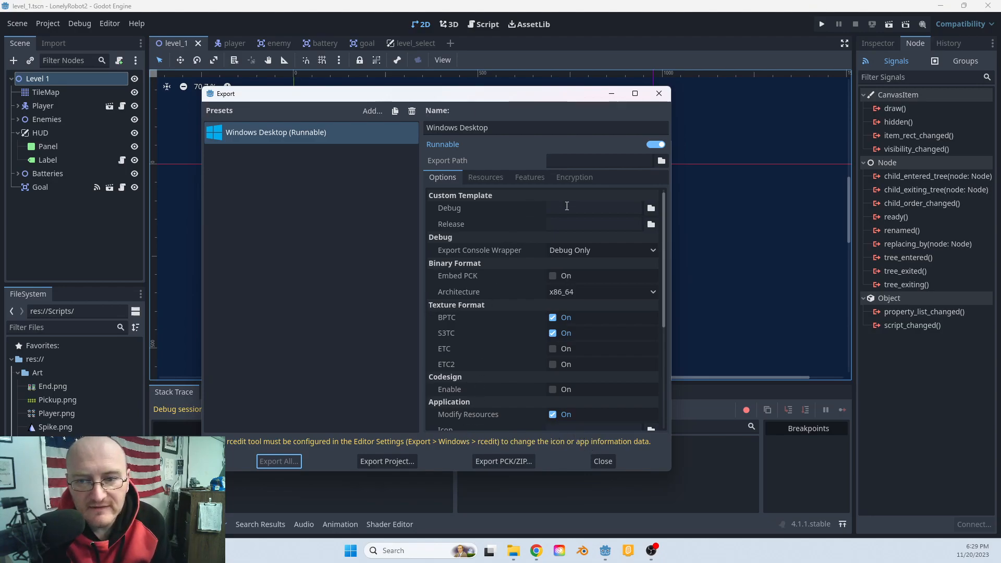
- Turn off Modify Resources for the Windows export preset and rename the preset "Lonely Robot"
scroll(520, 316, "down", 5)
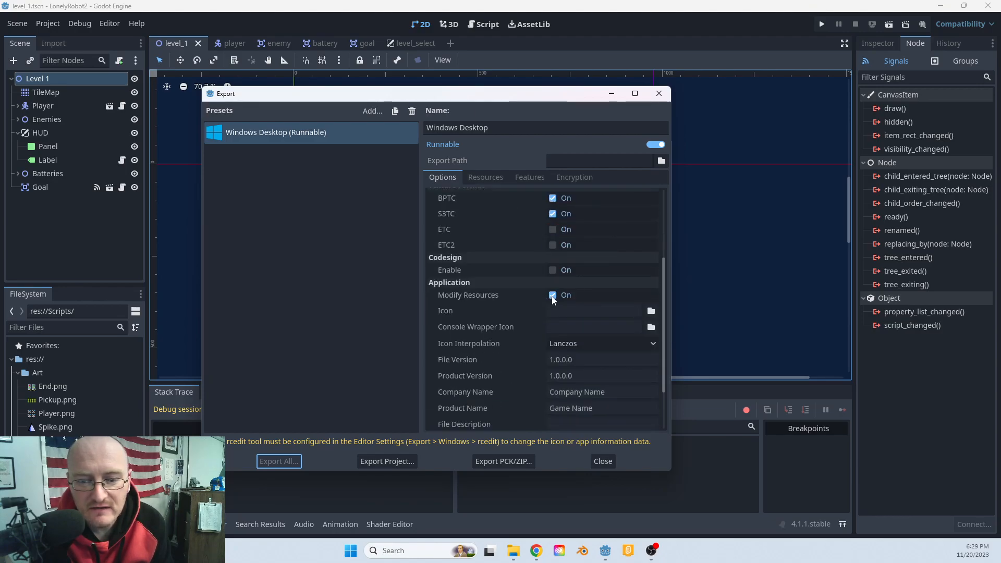
left_click(552, 296)
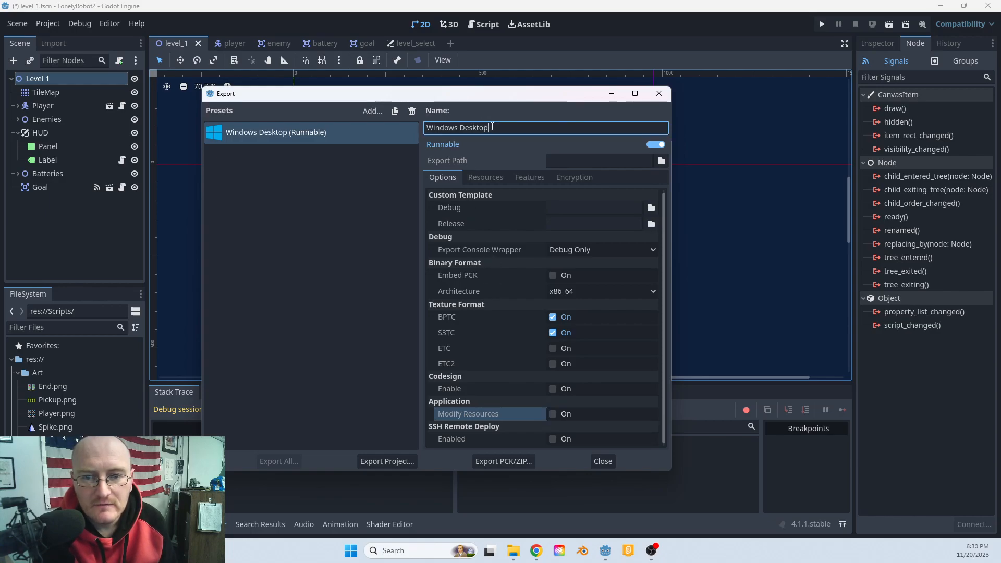
left_click_drag(493, 127, 409, 136)
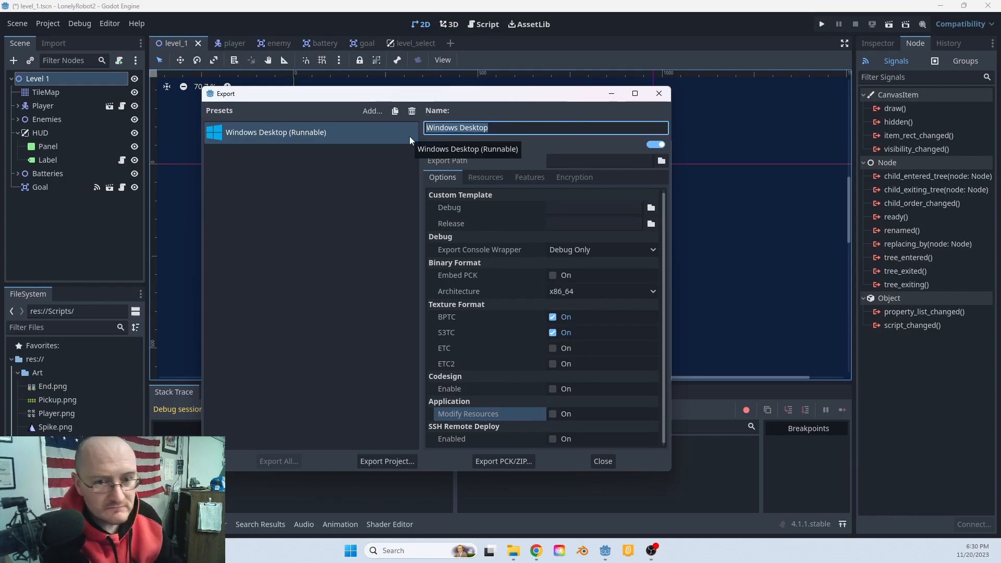
type("Lonely ")
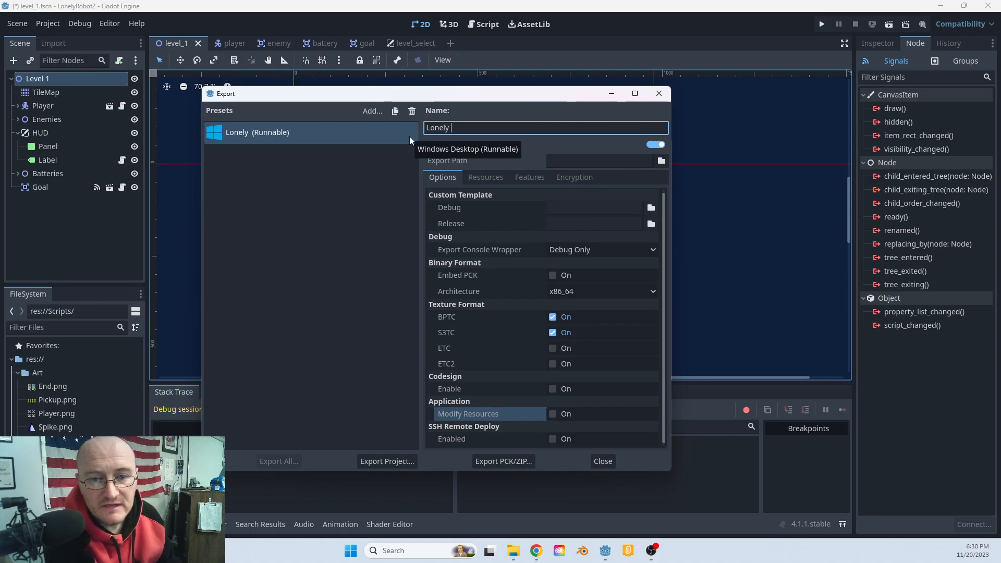
type("Robot")
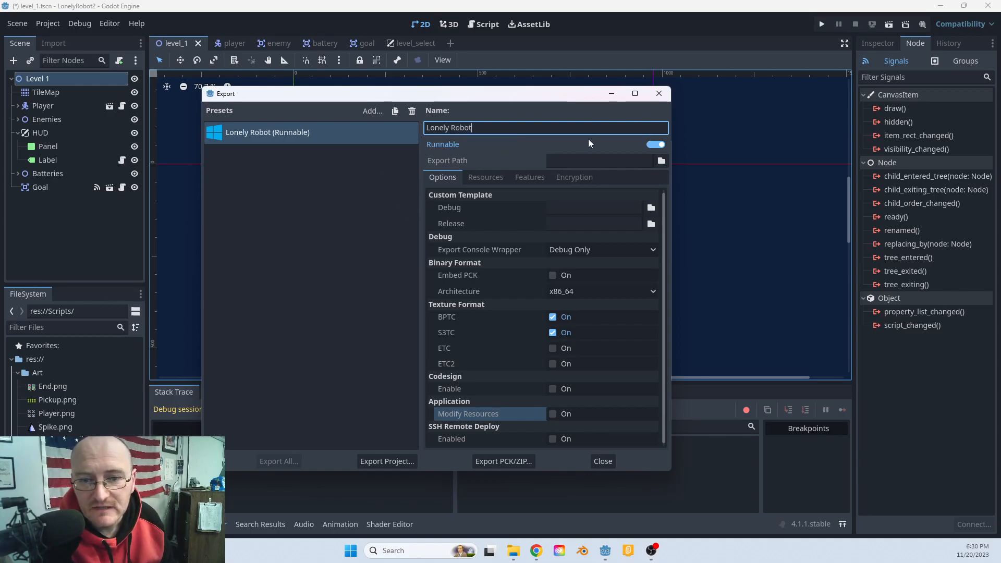
- Set the export path to lonelyrobot.html inside a new desktop folder named "Lonely Robot (1.0)"
left_click(660, 162)
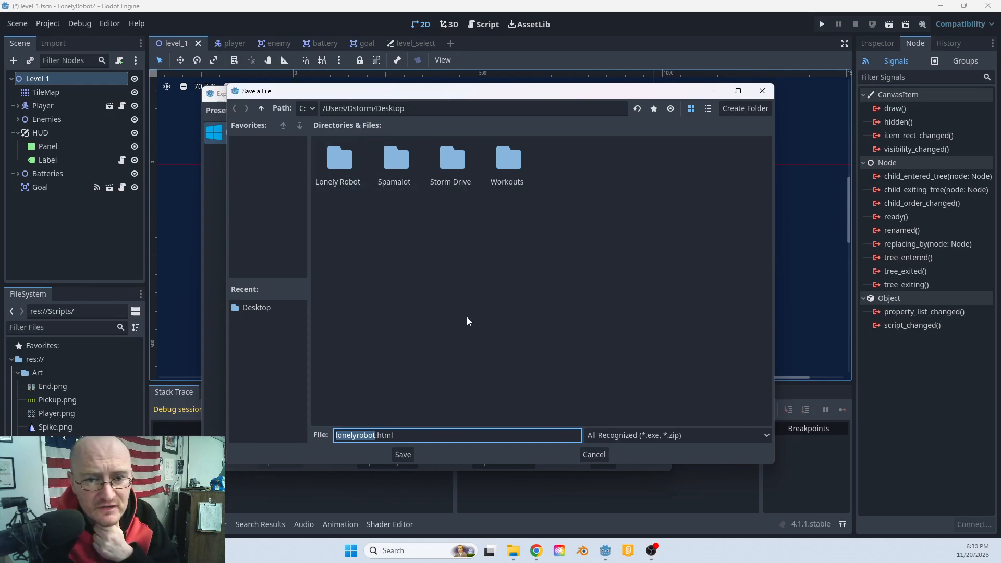
right_click(382, 269)
left_click(400, 272)
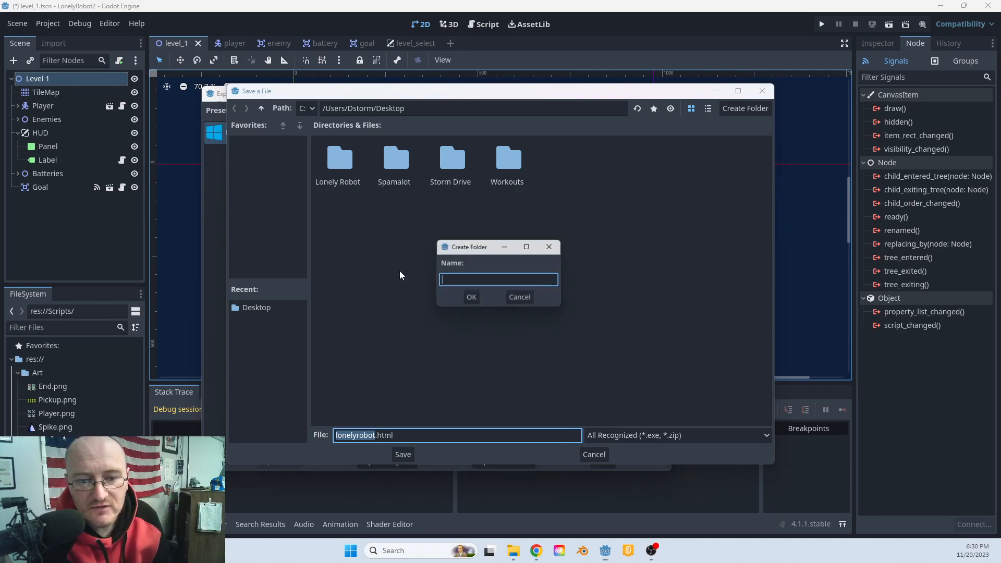
type("Lonely Robot ")
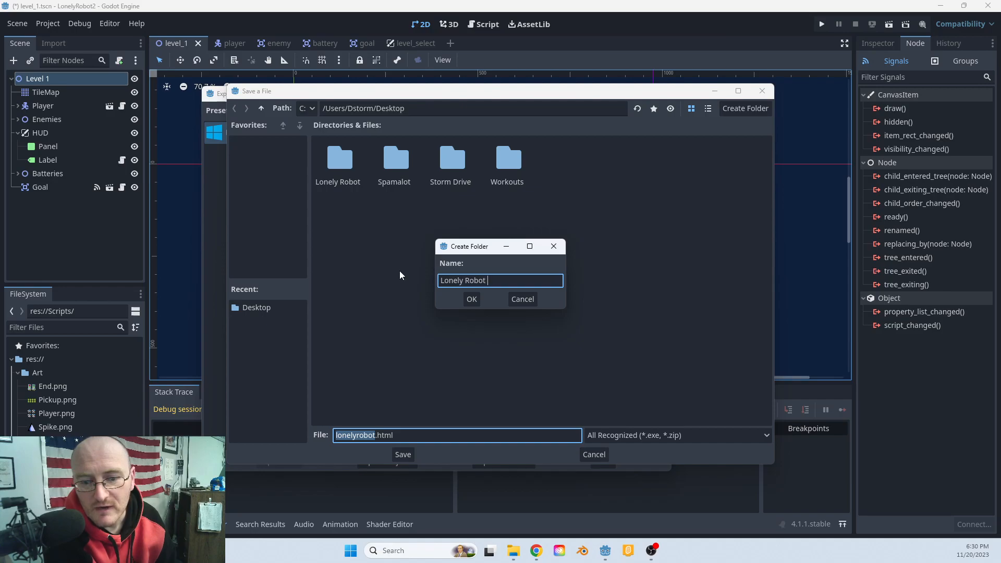
type("(1.-")
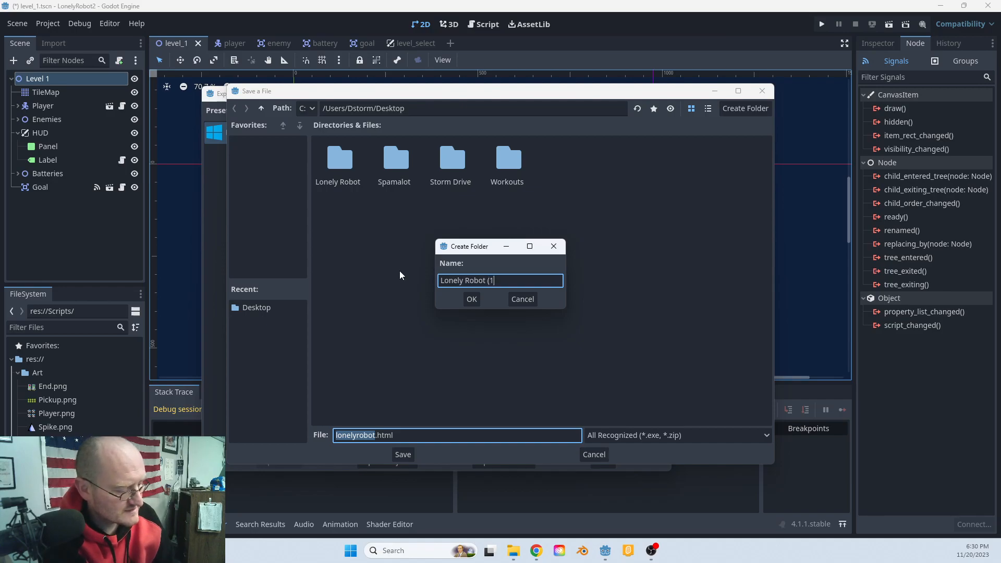
key("BackSpace")
type("0)")
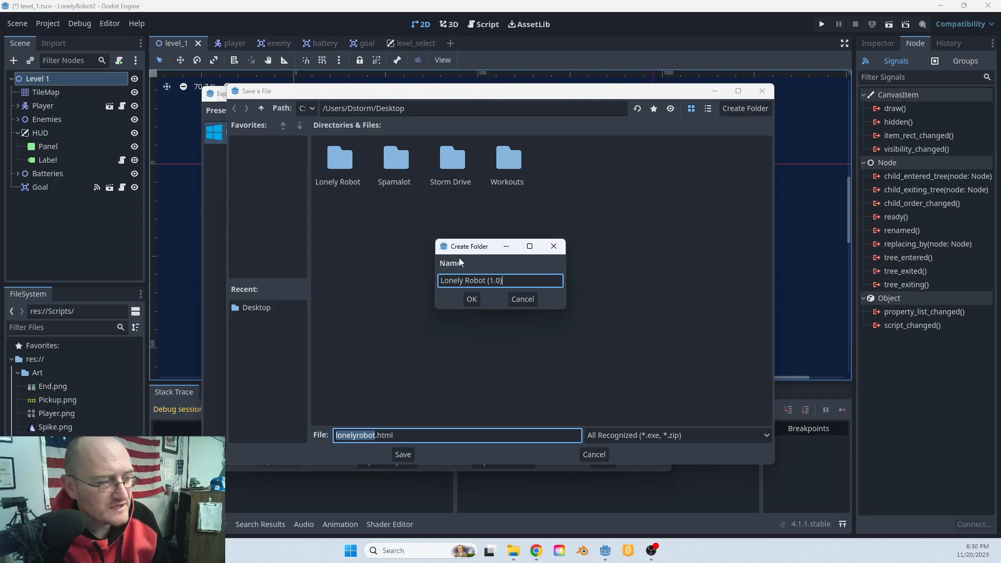
left_click(471, 299)
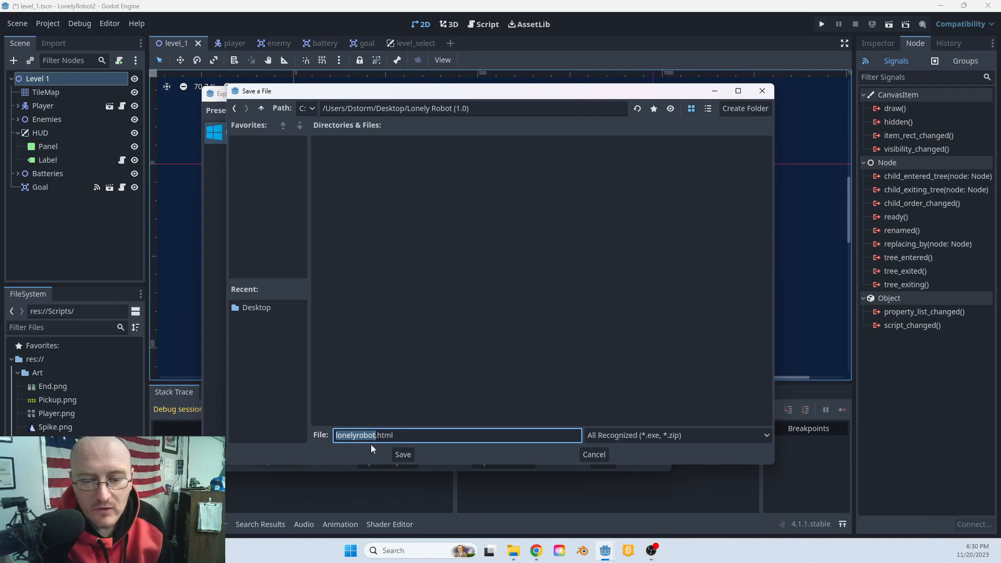
left_click(402, 455)
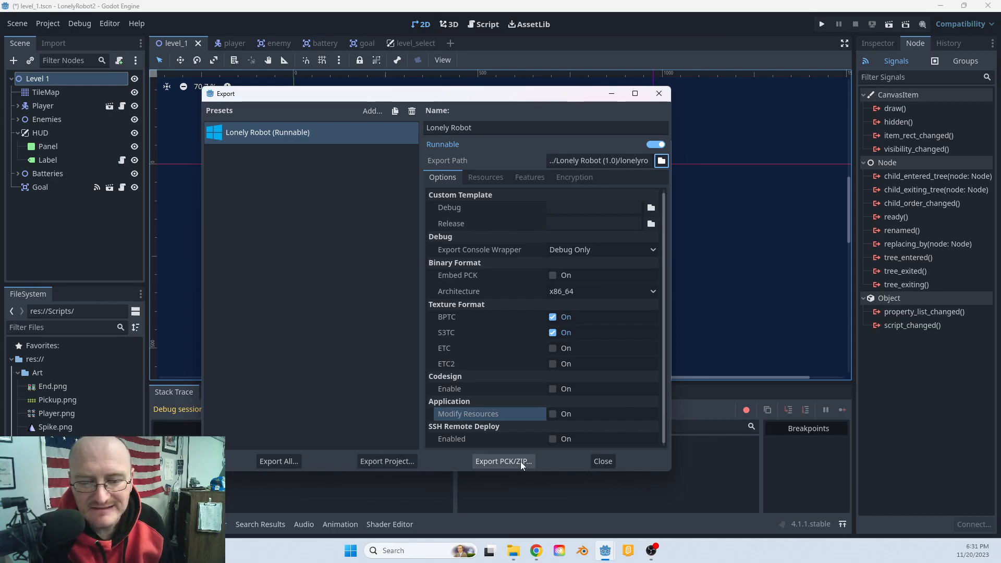
- Export all presets in Release mode and close the export window
left_click(292, 463)
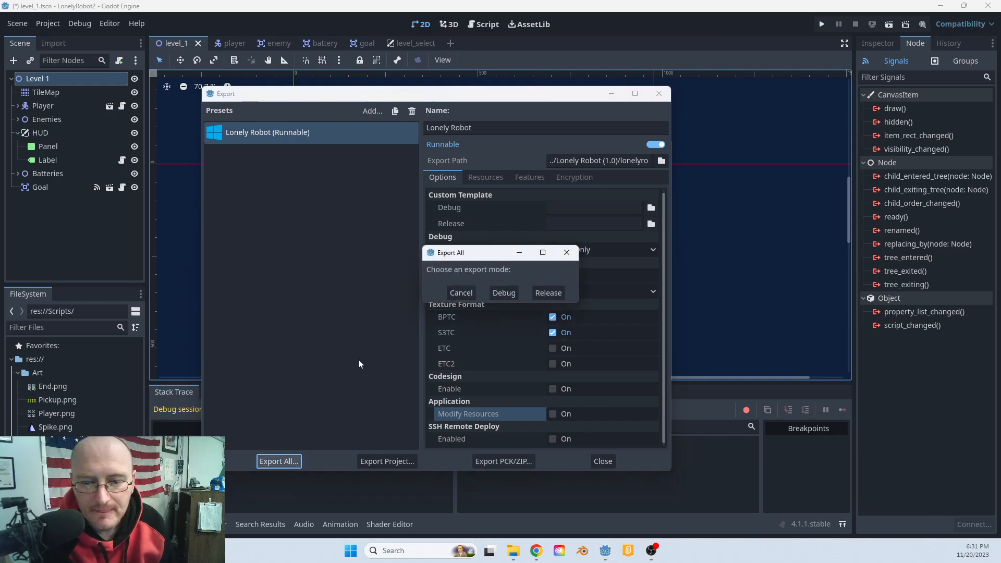
left_click(550, 293)
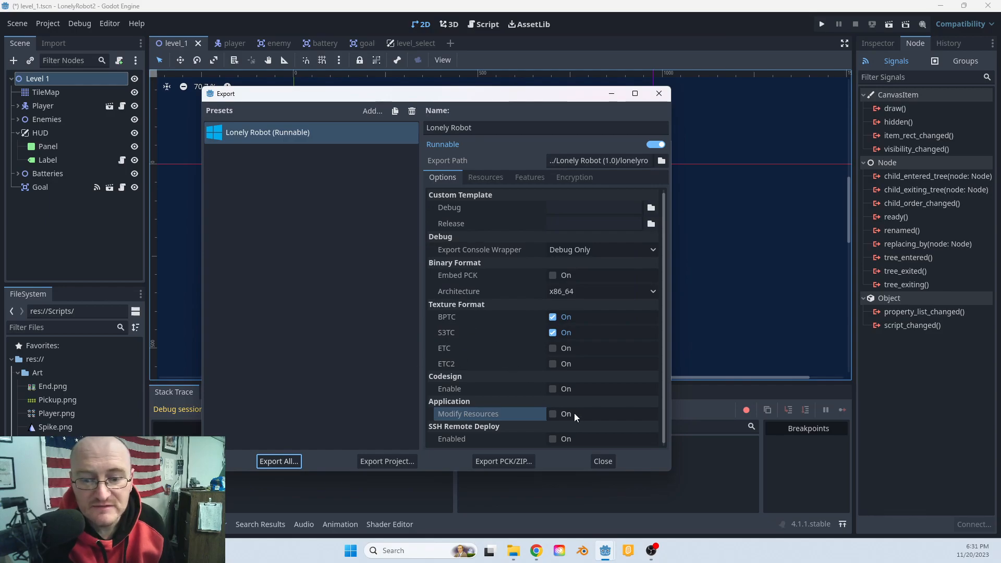
left_click(602, 462)
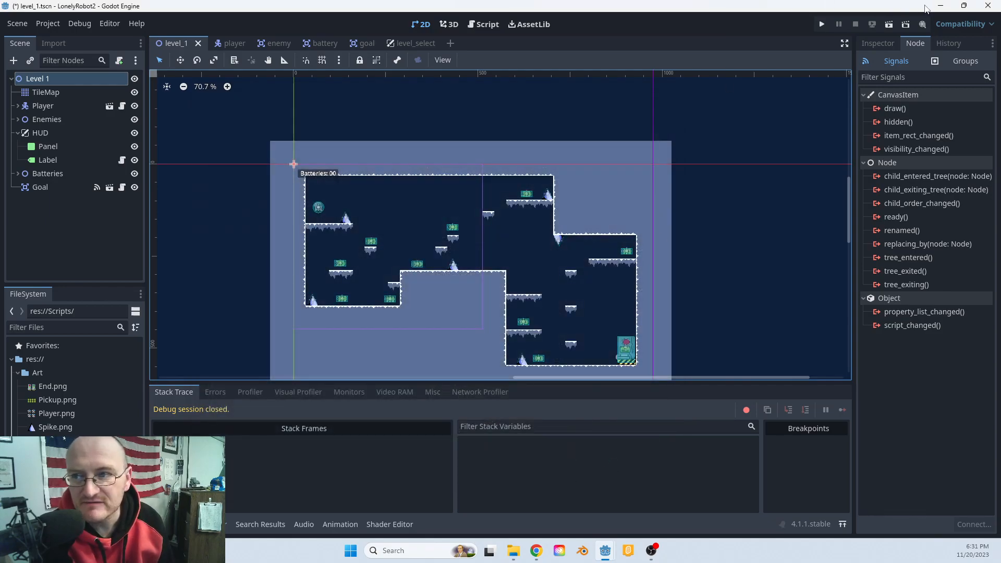
- Minimize the editor, move the "Lonely Robot (1.0)" folder clear on the desktop and open it in File Explorer
left_click(940, 6)
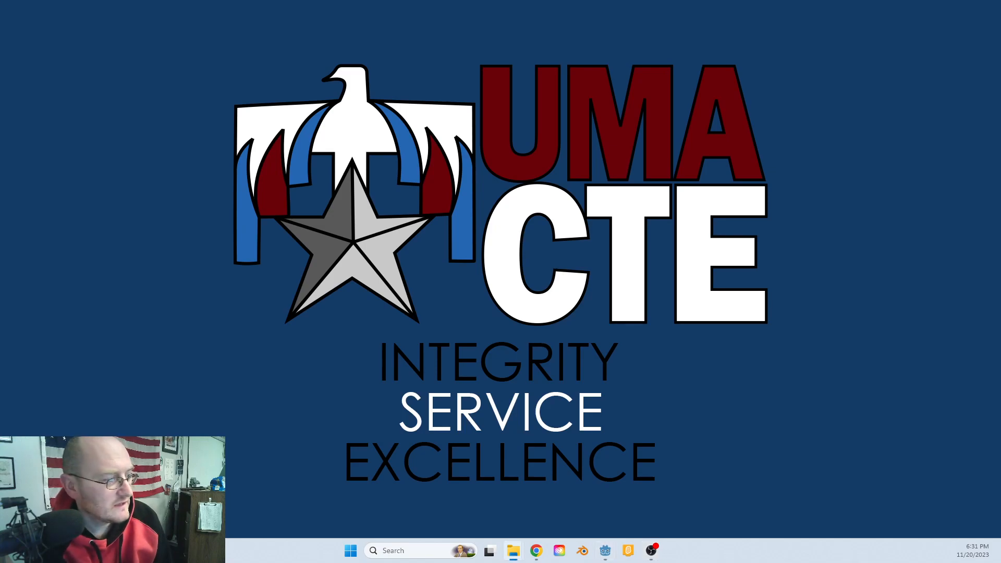
left_click_drag(210, 411, 239, 405)
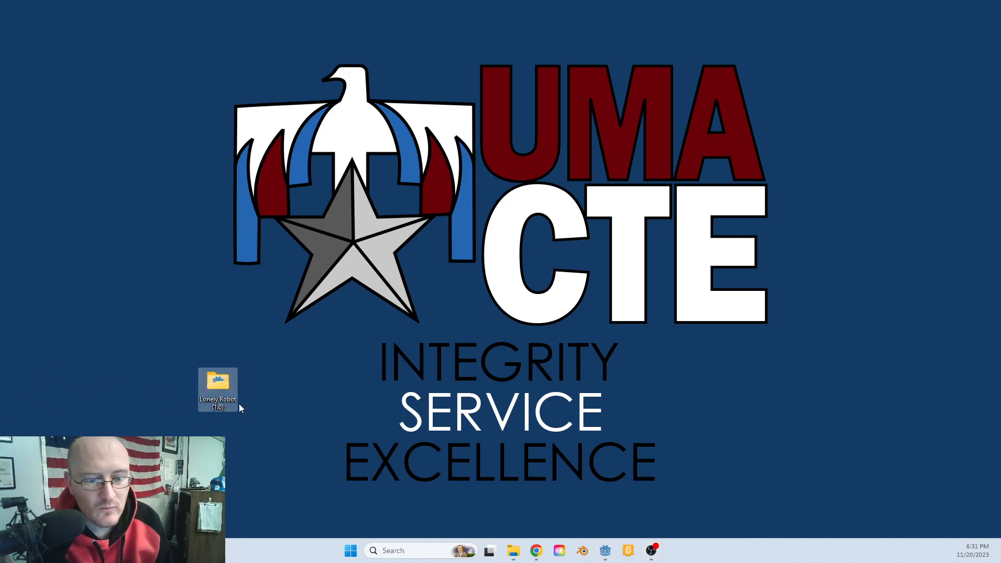
double_click(212, 387)
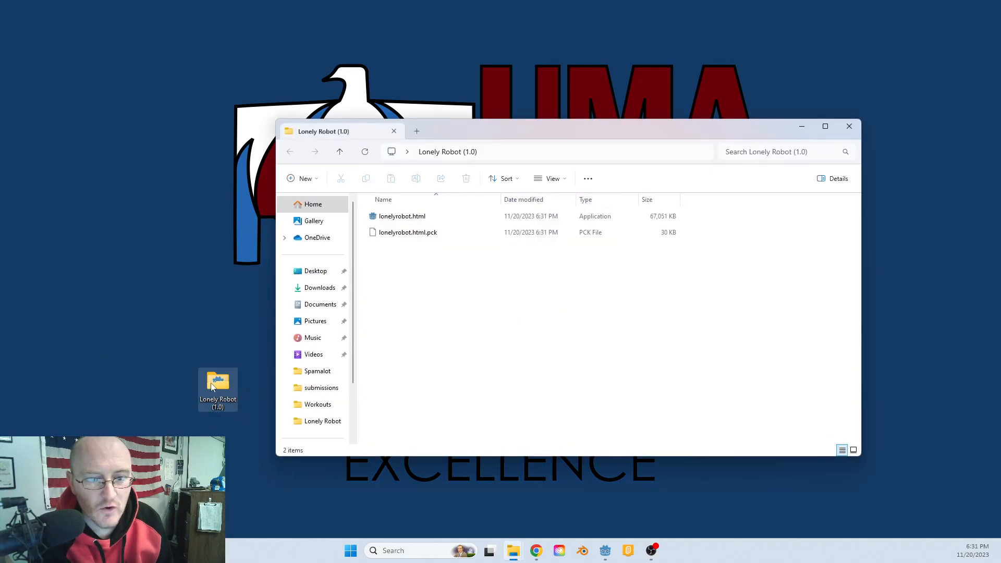
left_click_drag(549, 130, 530, 118)
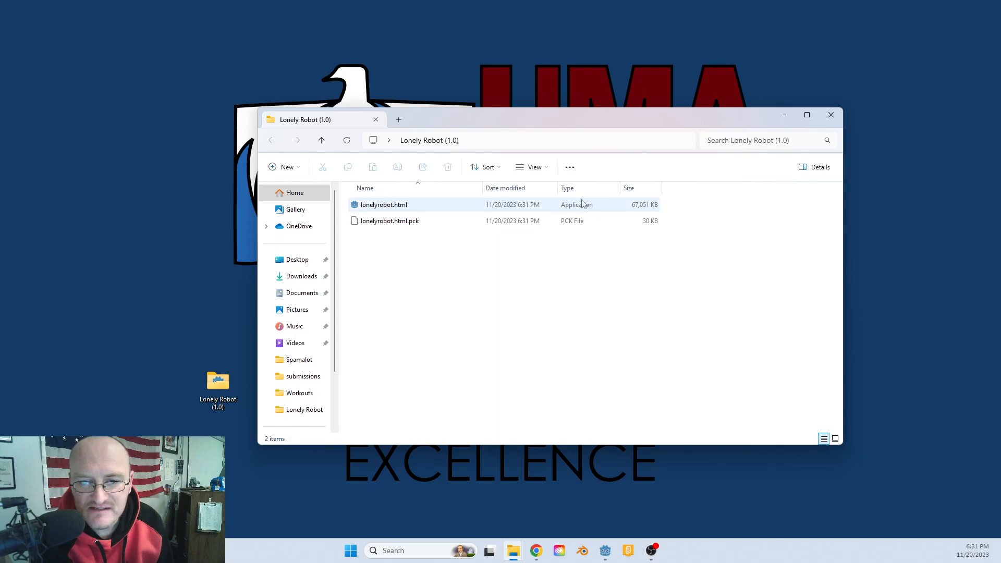
- Launch the exported lonelyrobot.html application, maximize the game window and start Level 1
mouse_move(386, 207)
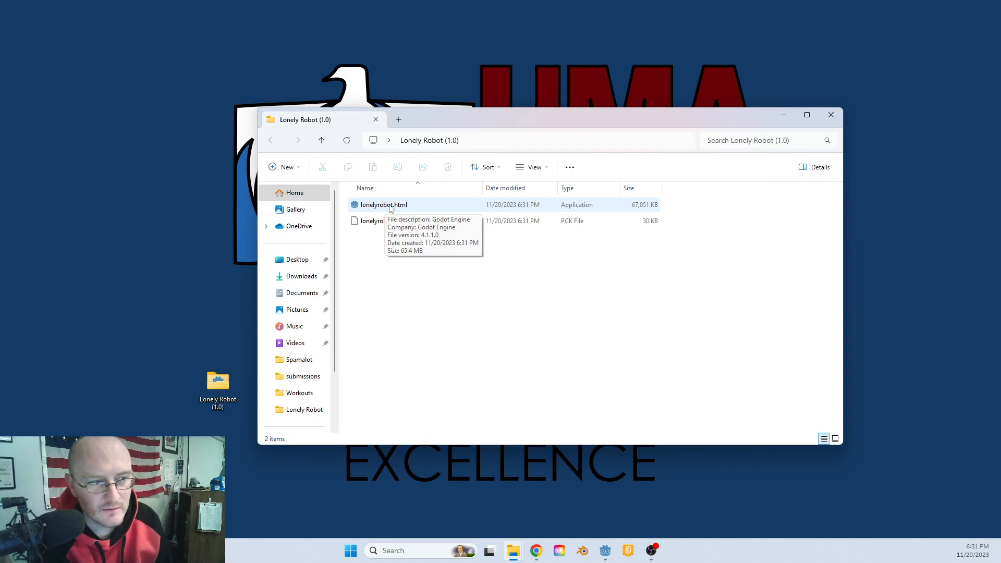
double_click(390, 208)
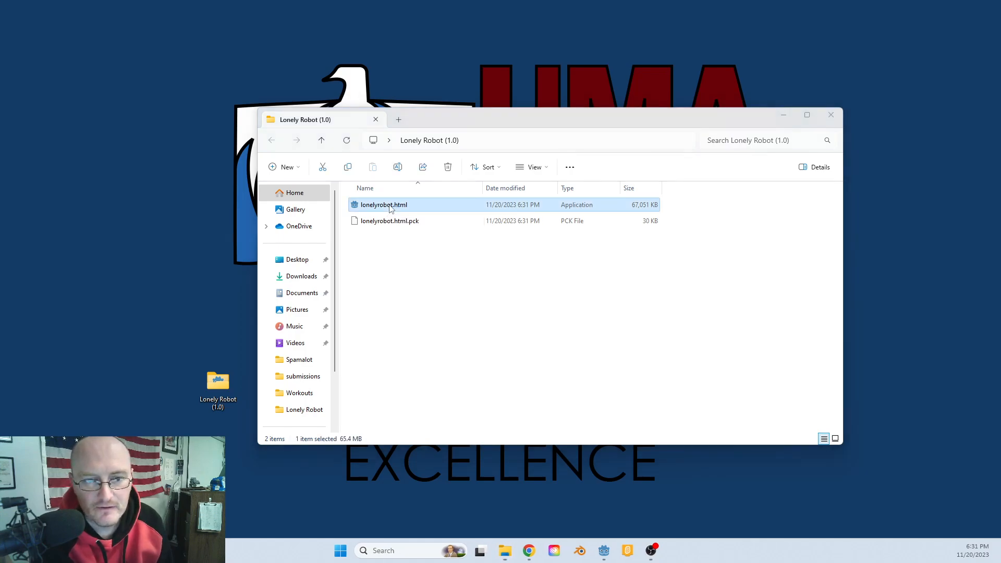
left_click_drag(313, 148, 501, 130)
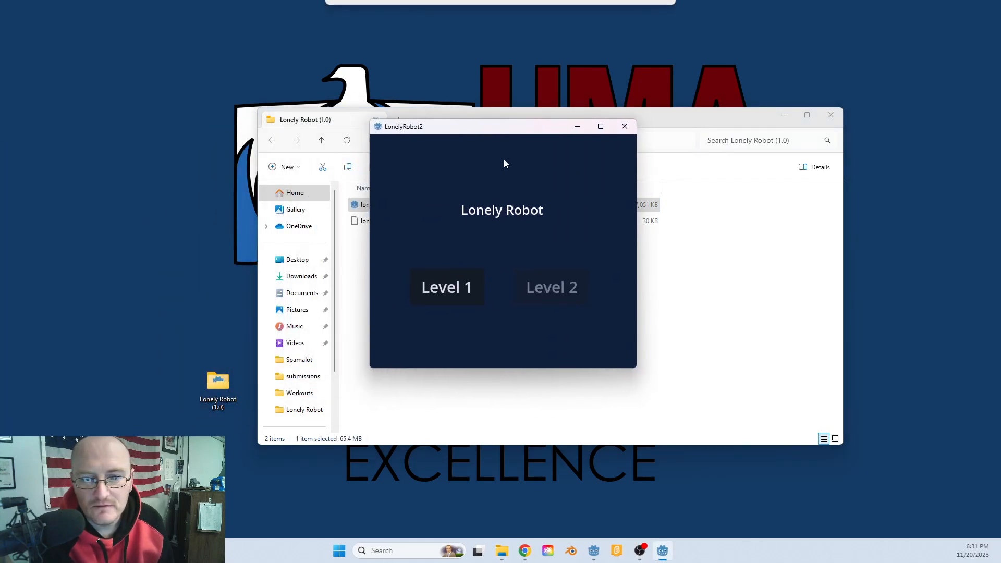
left_click(600, 126)
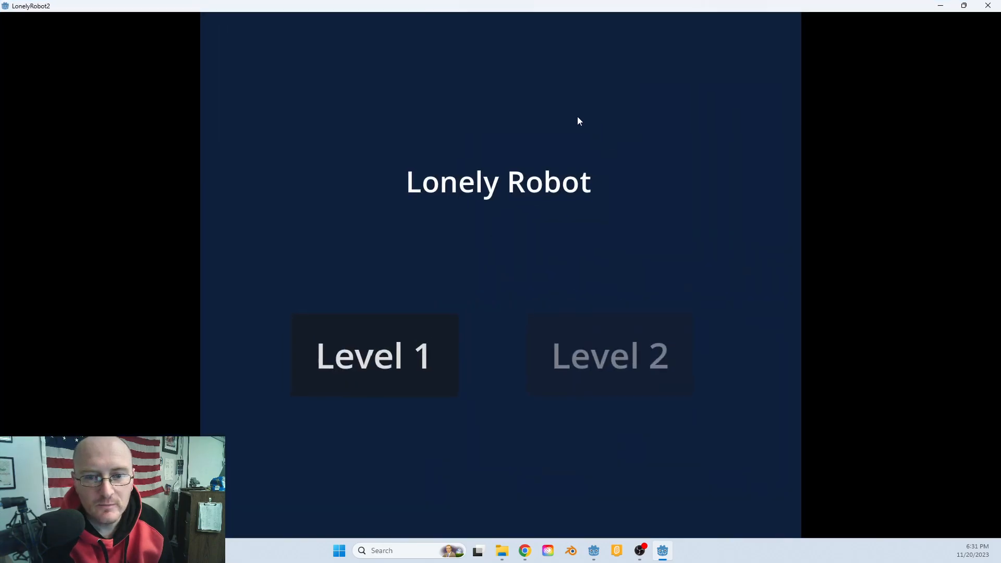
left_click(401, 351)
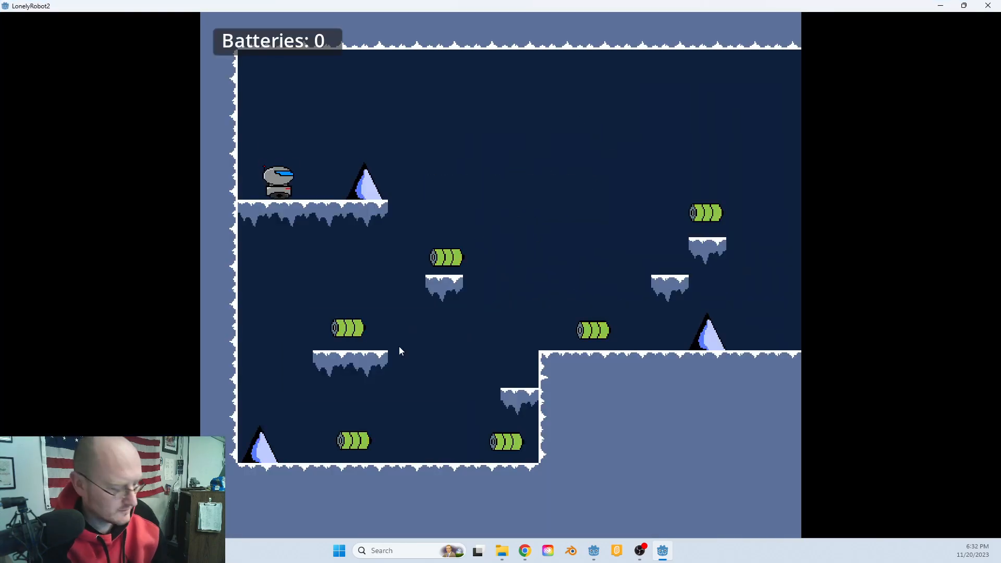
- Playtest Level 1 by moving and jumping the robot across the platforms to collect batteries
key("Right")
key("space")
key("Right")
key("Left")
key("Right")
key("Left")
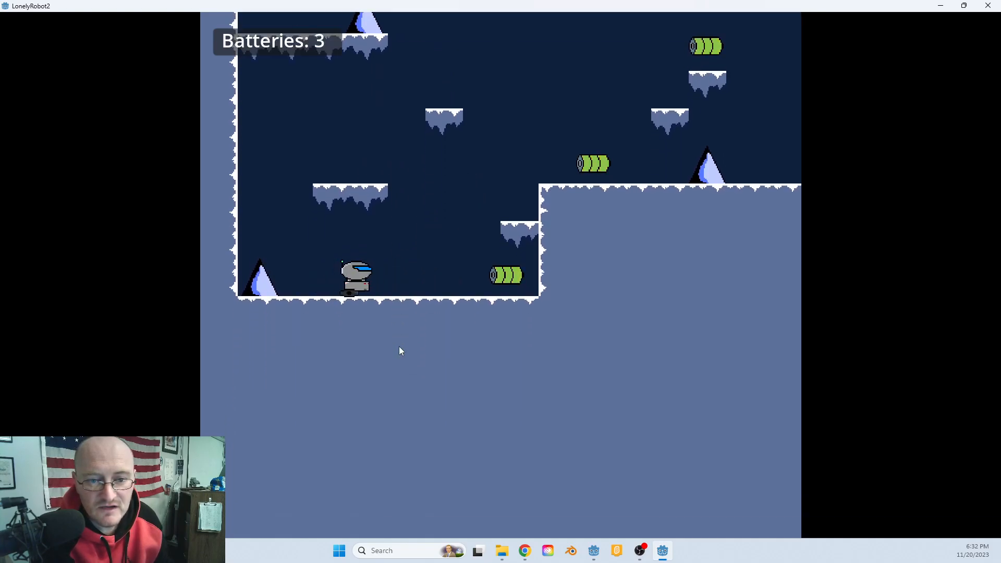
key("Right")
key("space")
key("Right")
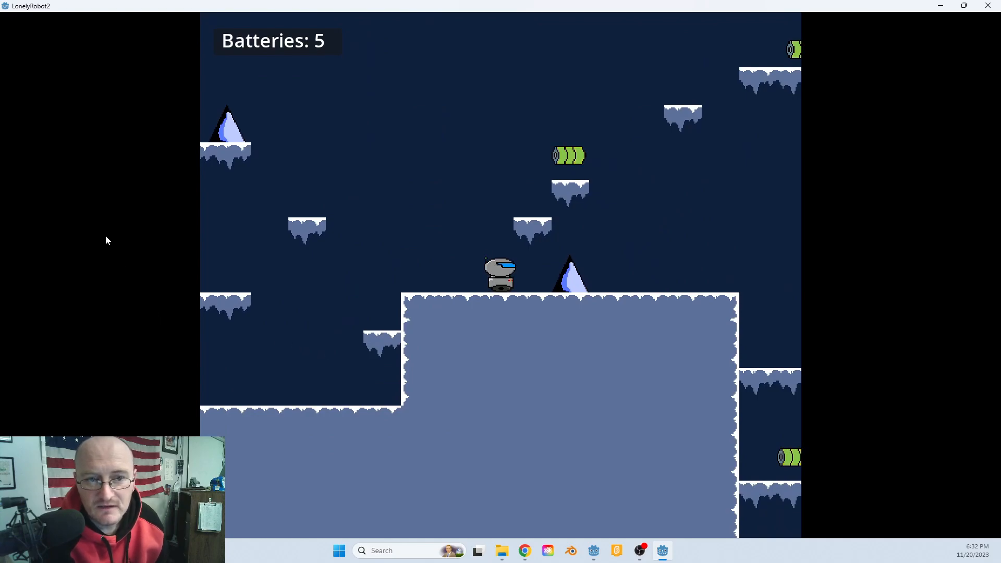
key("Right")
key("space")
key("Left")
key("space")
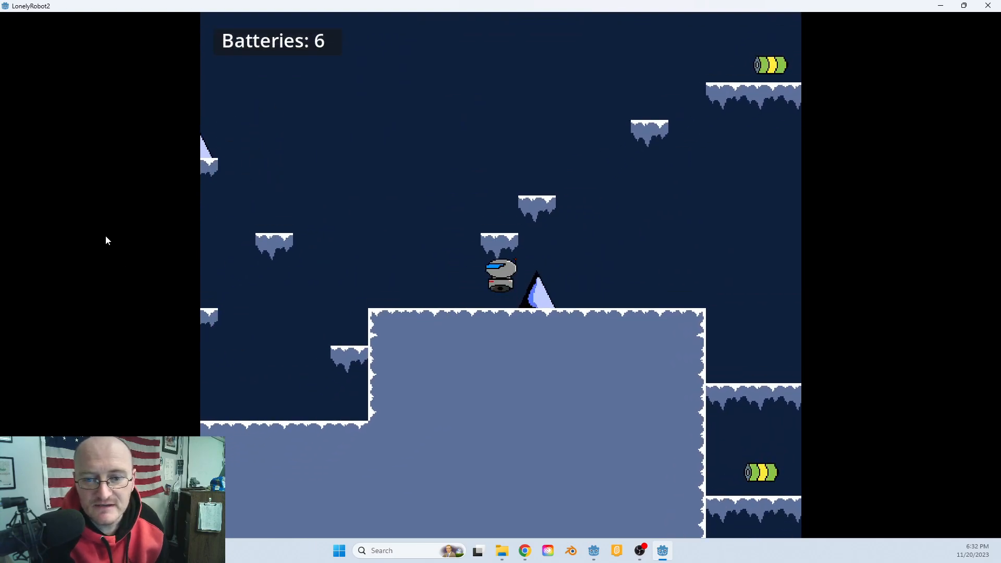
key("Right")
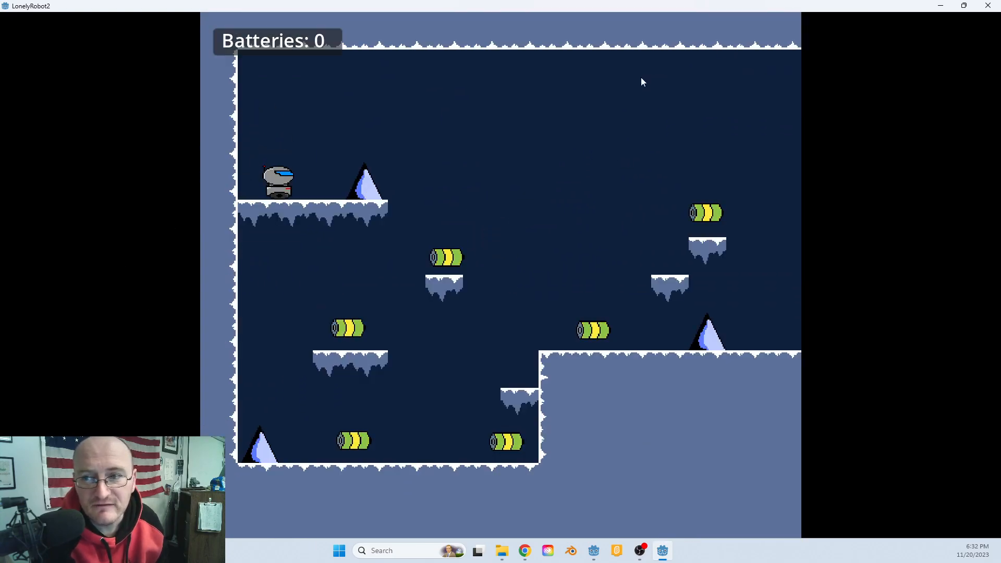
- Close the game and the folder window, and move the "Lonely Robot (1.0)" folder higher on the desktop
left_click(987, 5)
left_click(831, 115)
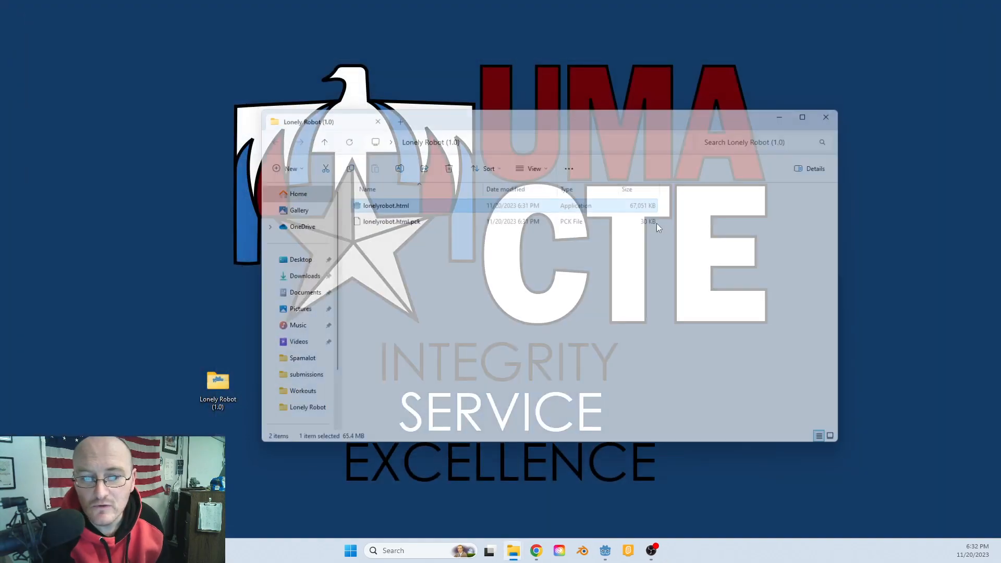
left_click_drag(227, 387, 196, 333)
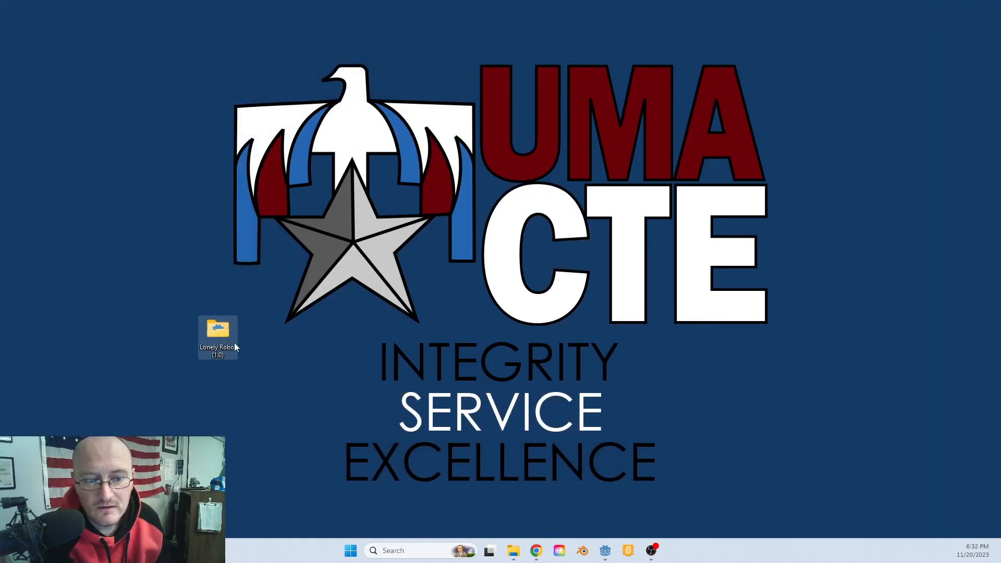